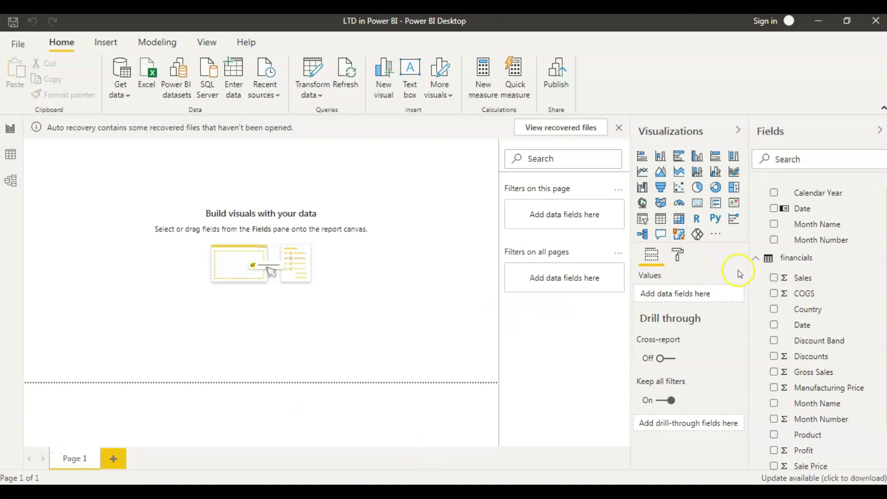
# Create a new measure in the financials table and name it LTD.
pyautogui.click(755, 261)
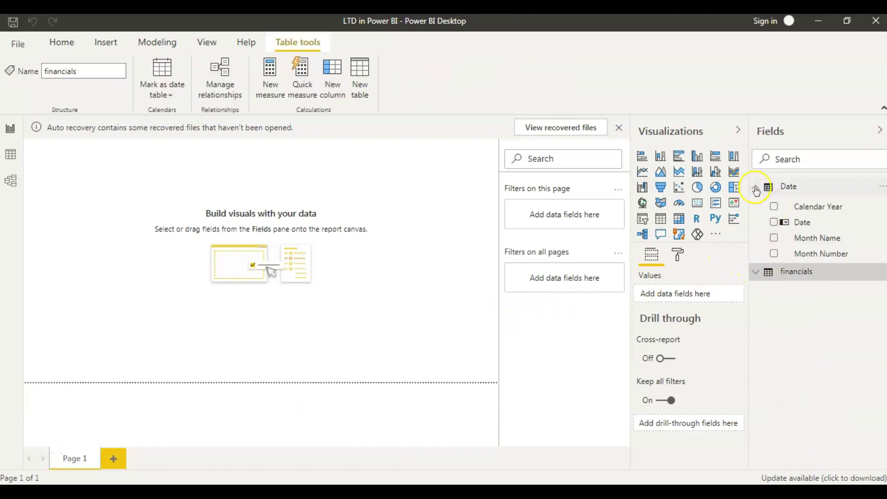
pyautogui.click(754, 187)
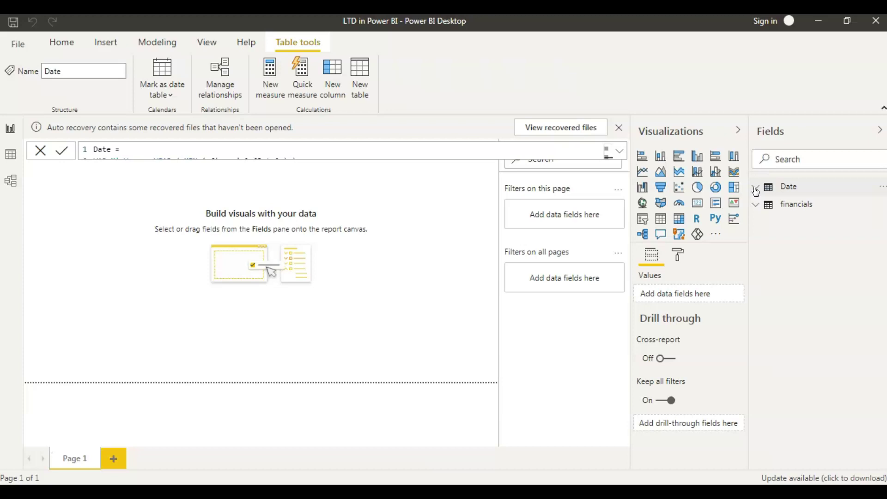
pyautogui.click(754, 208)
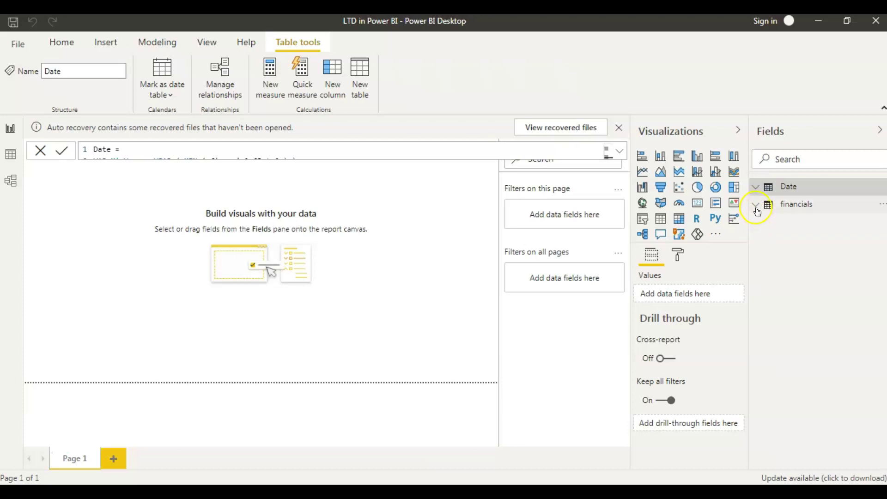
pyautogui.click(755, 206)
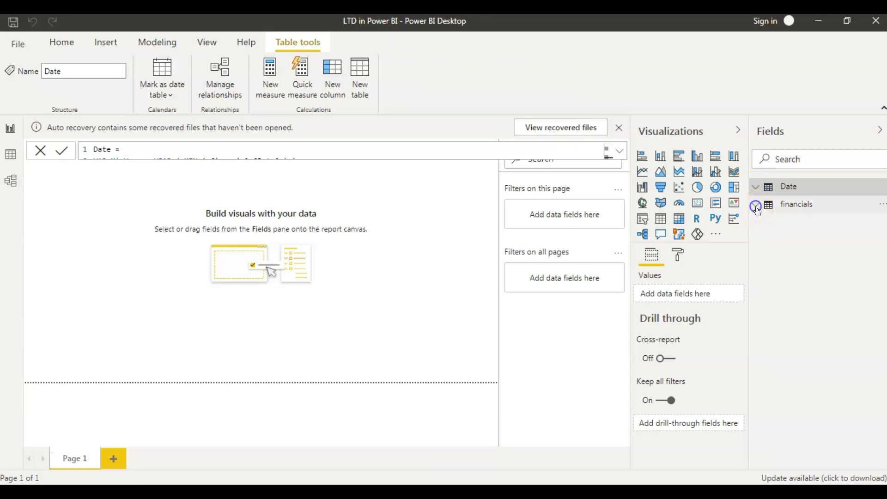
pyautogui.click(881, 208)
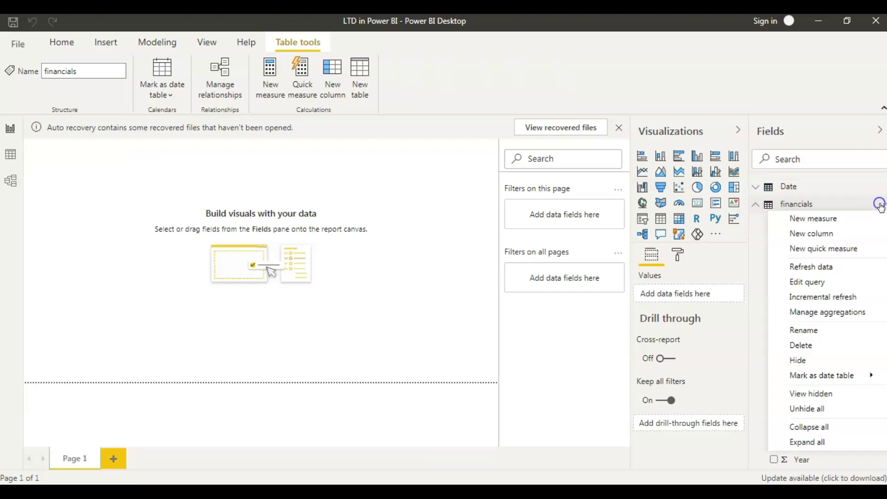
pyautogui.click(842, 224)
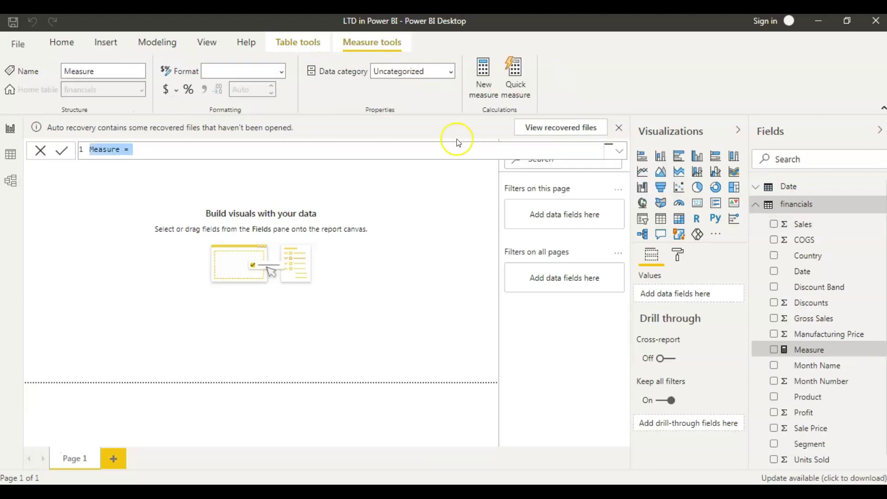
pyautogui.doubleClick(104, 150)
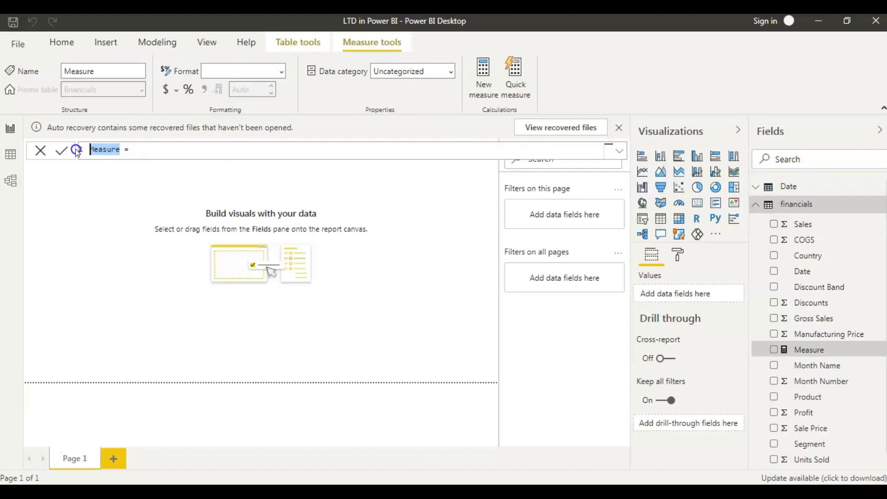
pyautogui.write('LTD')
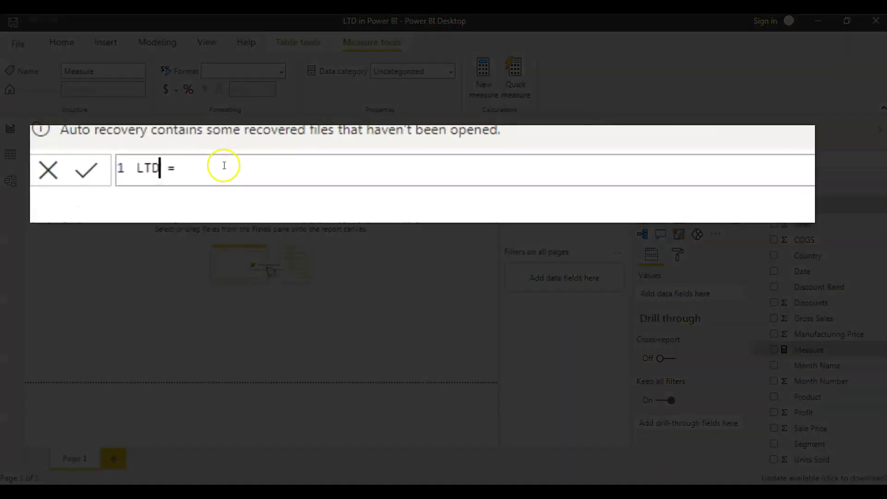
pyautogui.click(224, 165)
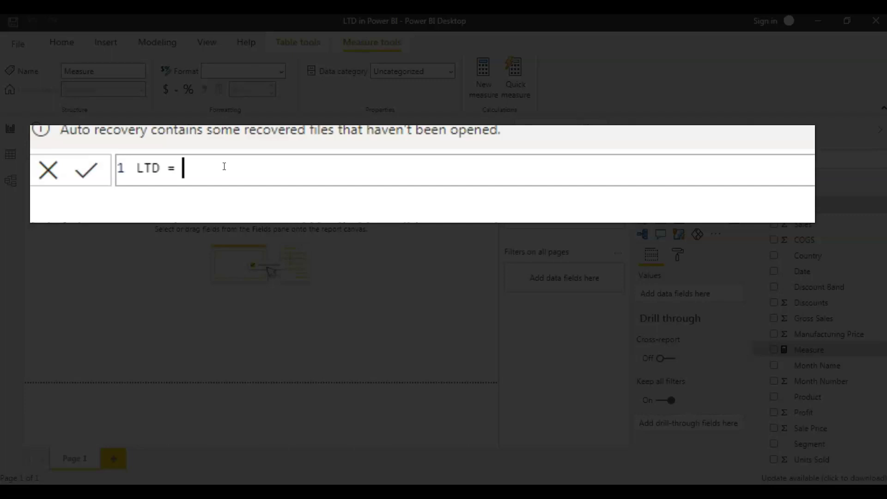
# Enter DATESBETWEEN('Date'[Date],BLANK(),BLANK()) as the LTD measure's expression.
pyautogui.write('Dates')
pyautogui.press('Tab')
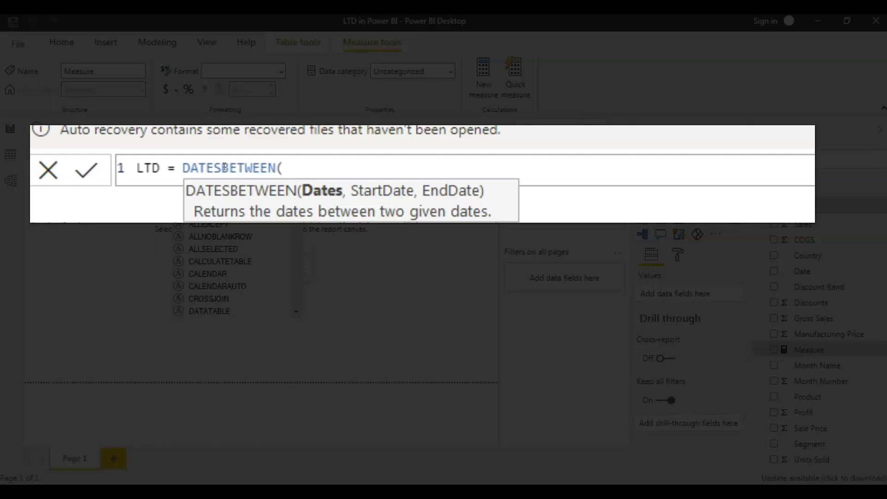
pyautogui.write('Date')
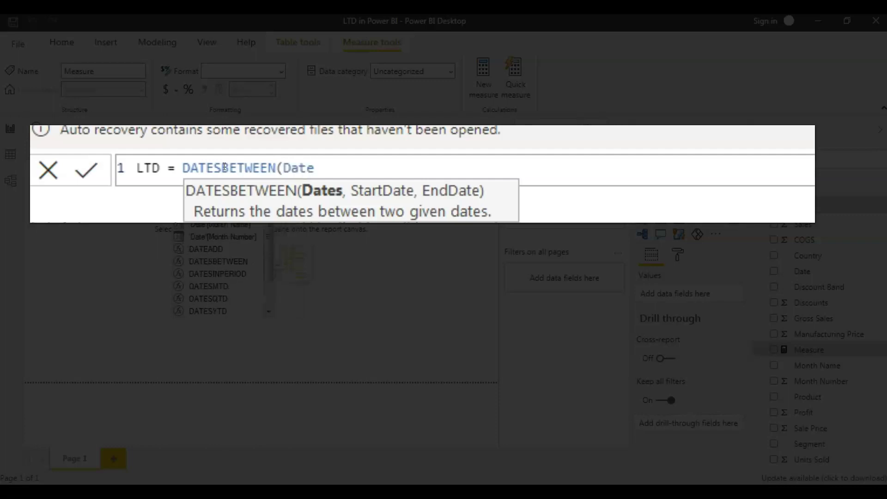
pyautogui.press('Tab')
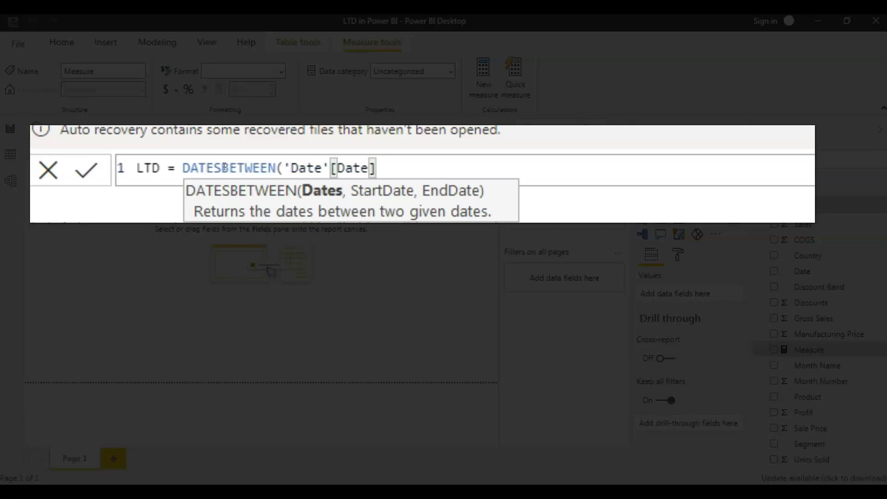
pyautogui.write(',')
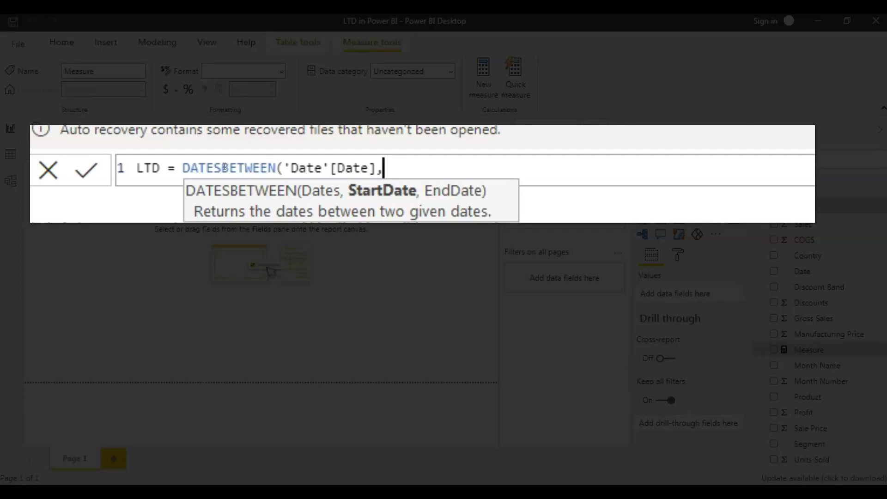
pyautogui.write('Blank')
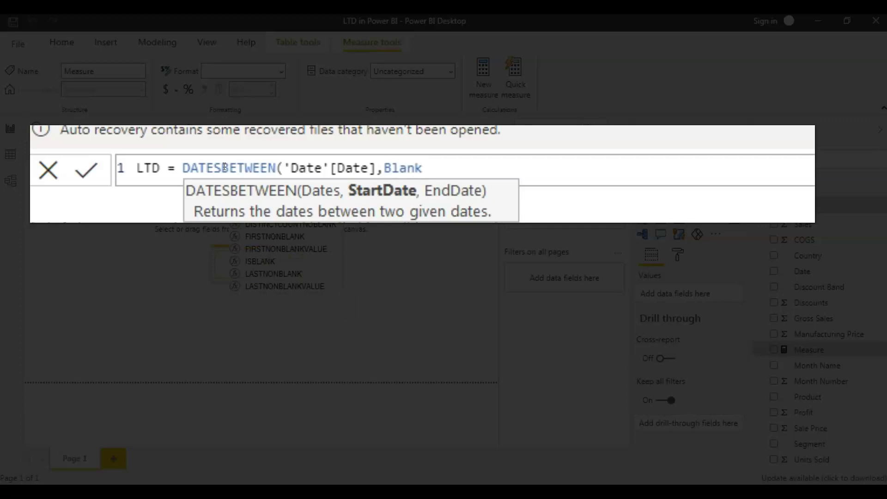
pyautogui.press('Tab')
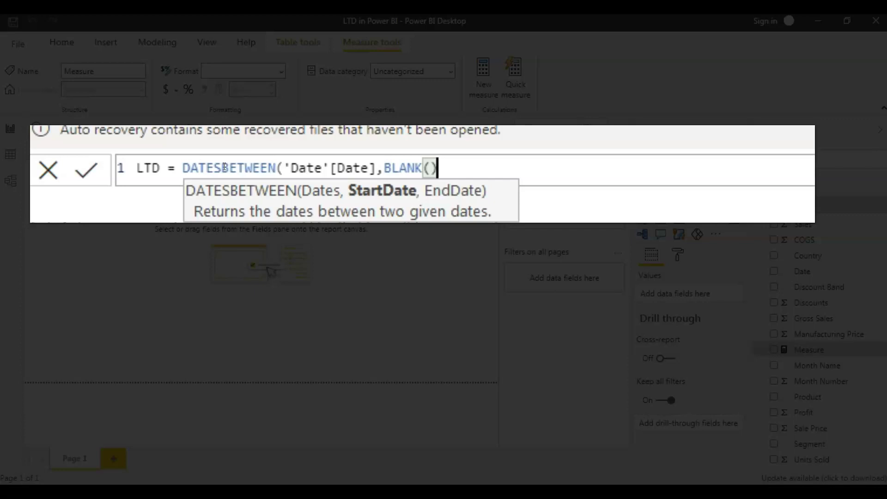
pyautogui.write(',Blan')
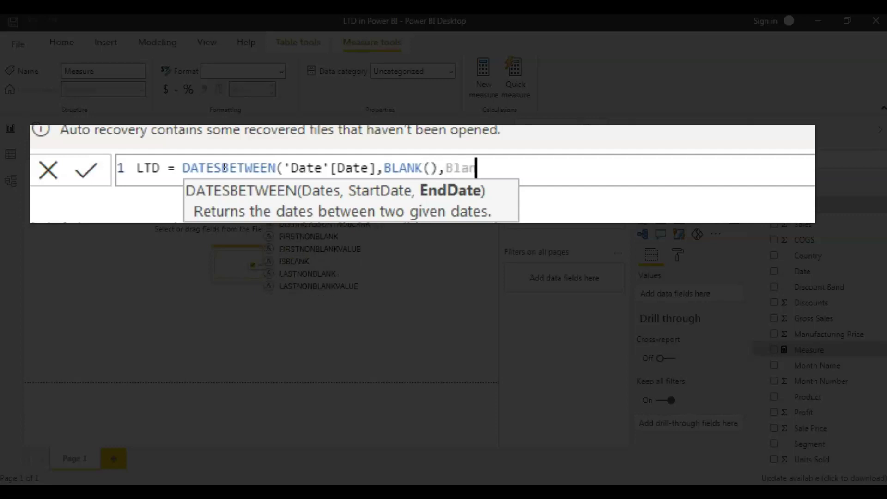
pyautogui.press('Tab')
pyautogui.write('(')
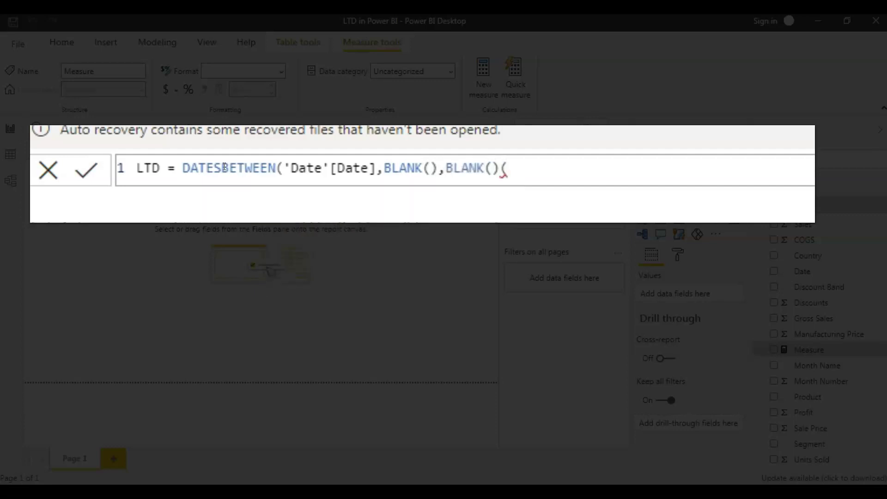
pyautogui.press('BackSpace')
pyautogui.write(')')
# Insert Sum(financials[ Sales]) followed by a comma in front of DATESBETWEEN in the LTD formula.
pyautogui.click(183, 169)
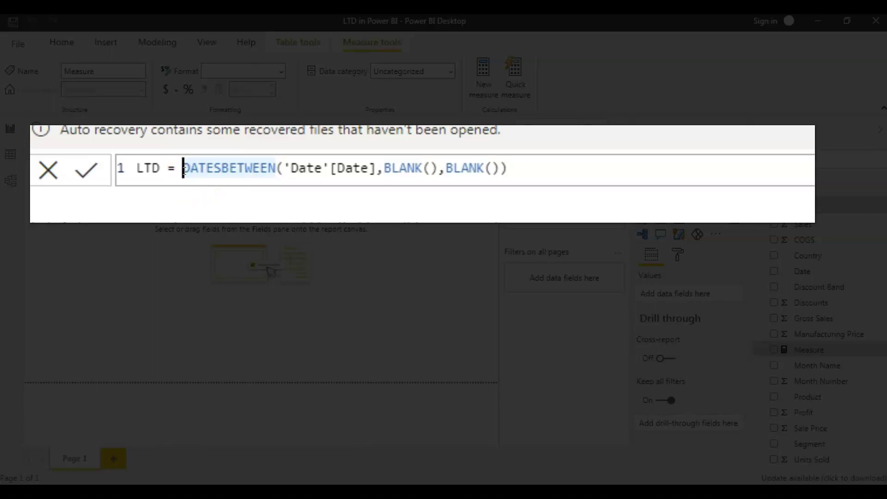
pyautogui.write('Sum(Sales')
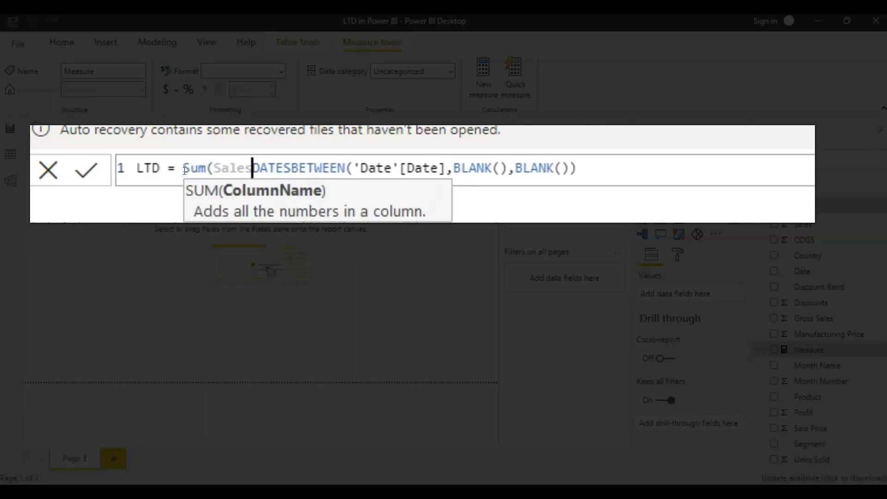
pyautogui.press('Tab')
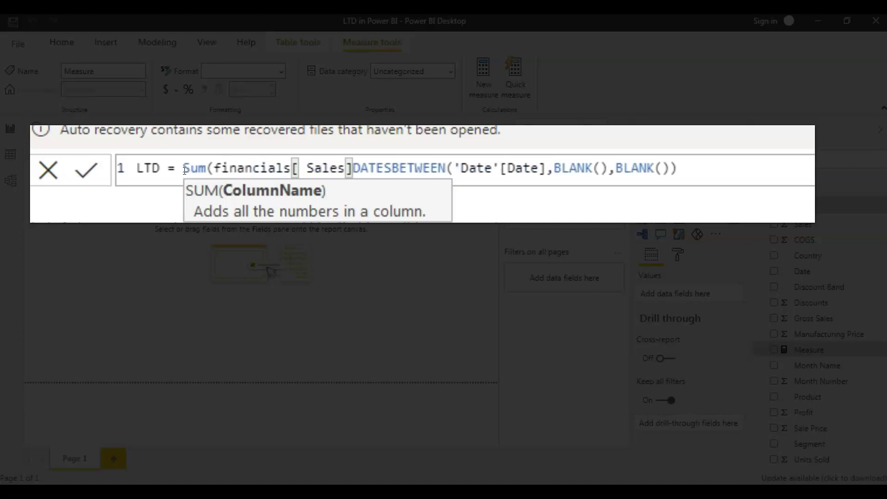
pyautogui.write('),')
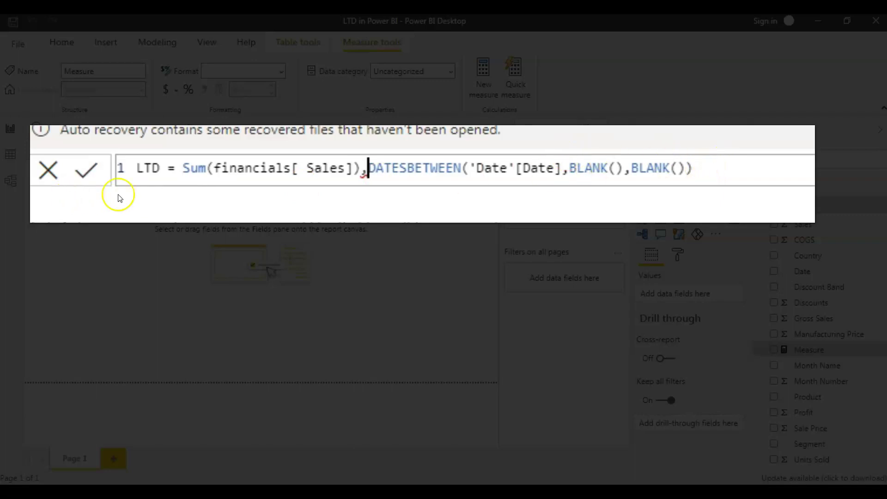
# Wrap the Sum and DATESBETWEEN expressions of the LTD formula in a CALCULATE function.
pyautogui.click(181, 169)
pyautogui.write('calcul')
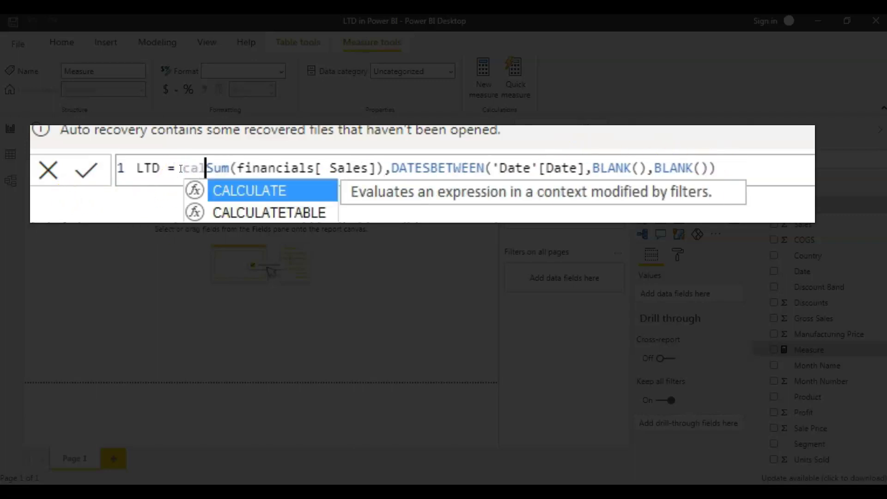
pyautogui.press('Tab')
pyautogui.write('(')
pyautogui.click(812, 165)
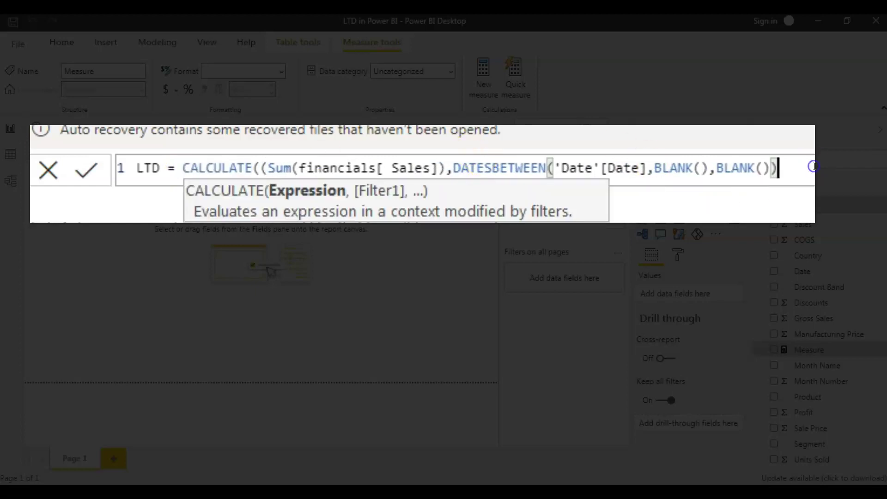
pyautogui.write(')')
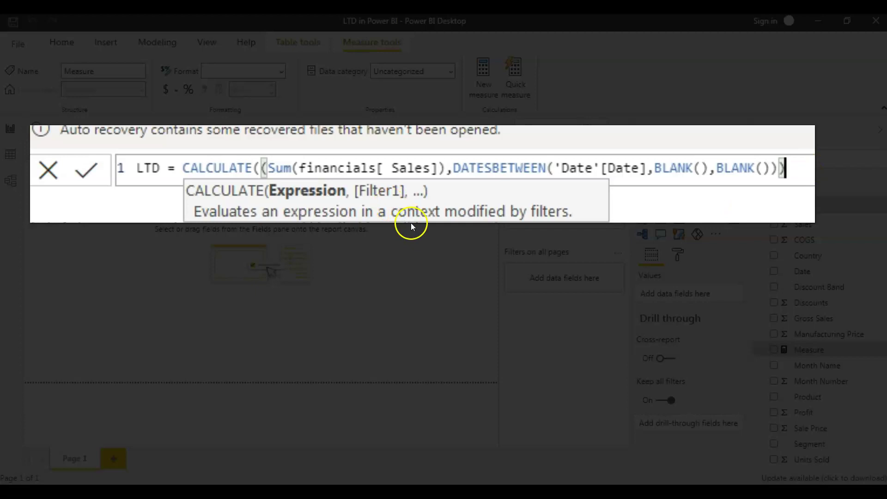
# Correct the doubled parentheses in the LTD formula's CALCULATE call and commit the measure.
pyautogui.moveTo(268, 168); pyautogui.dragTo(446, 168)
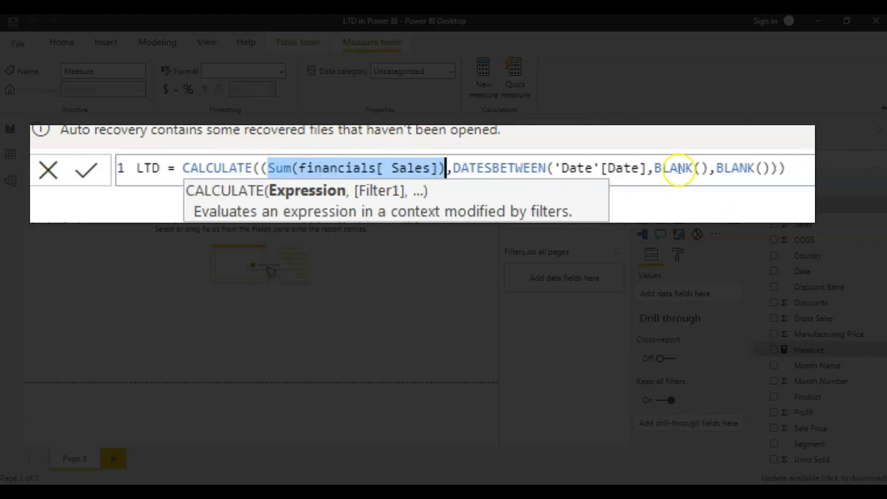
pyautogui.moveTo(656, 170); pyautogui.dragTo(777, 170)
pyautogui.click(793, 172)
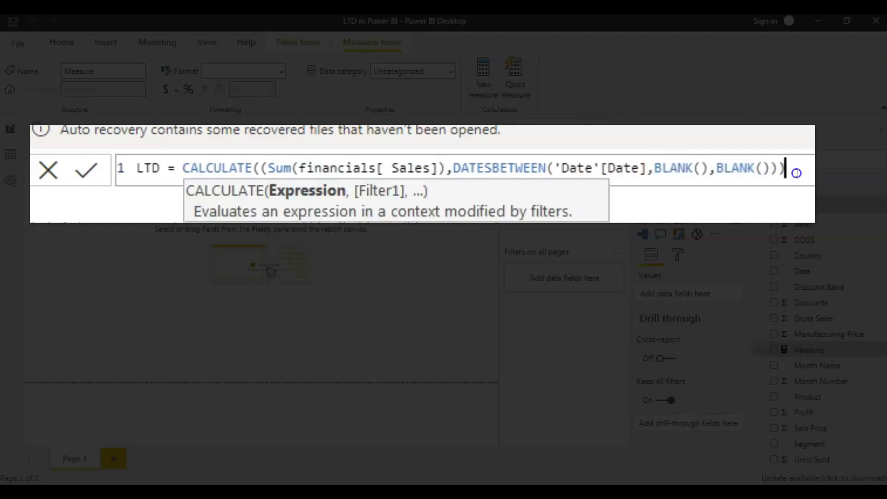
pyautogui.click(89, 174)
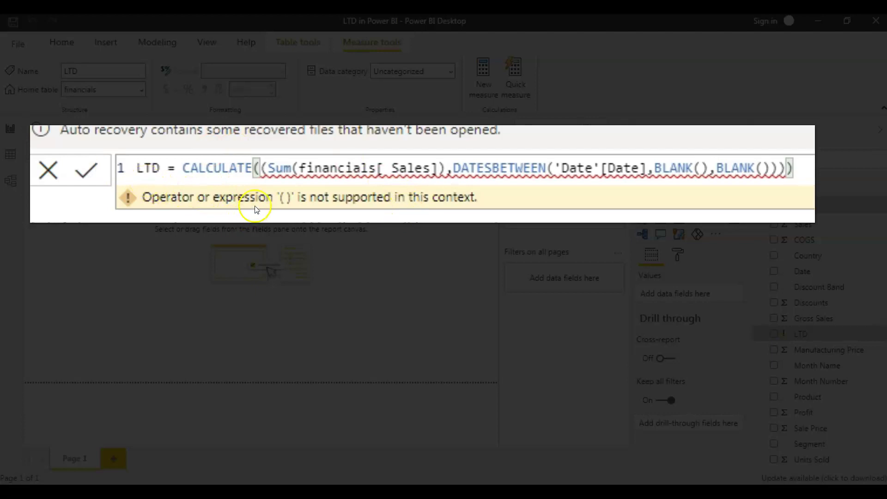
pyautogui.click(86, 174)
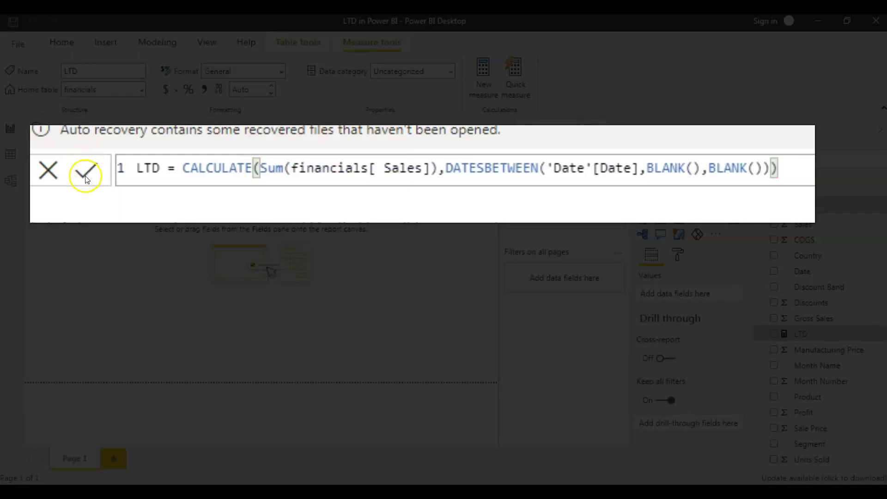
pyautogui.click(425, 286)
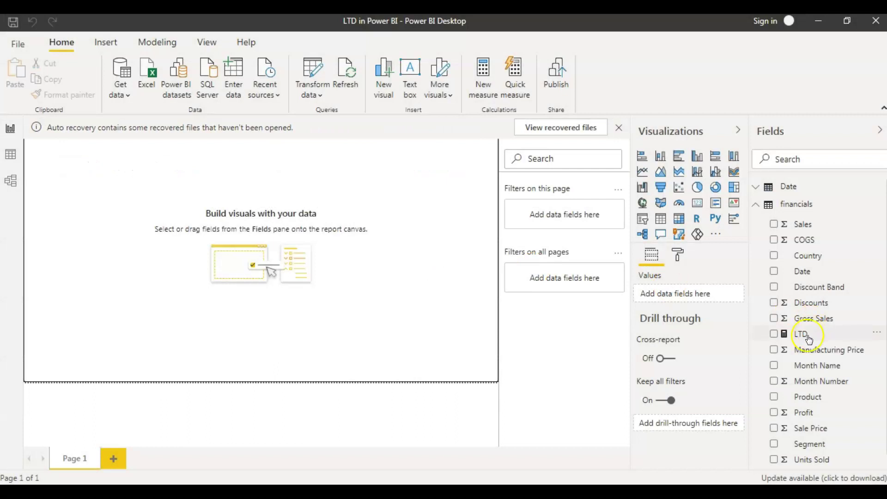
# Build a table visual with Country and LTD, move it away from the page corner and widen it.
pyautogui.click(775, 257)
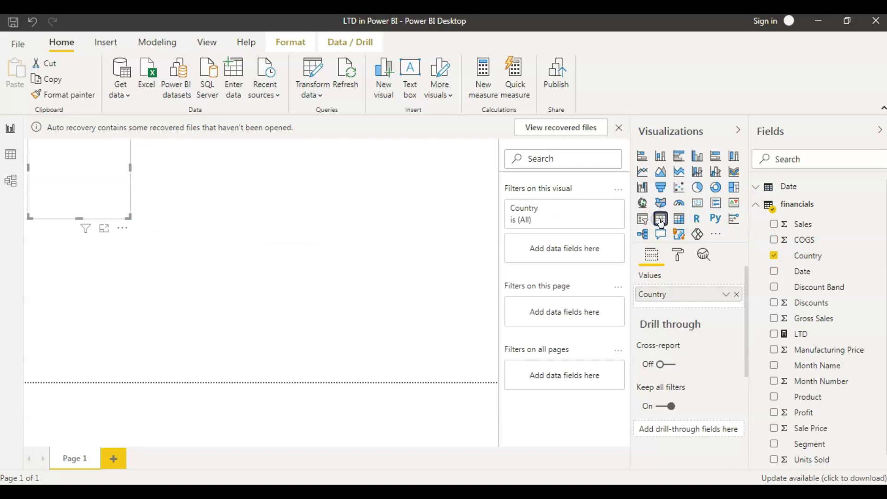
pyautogui.moveTo(80, 204); pyautogui.dragTo(184, 261)
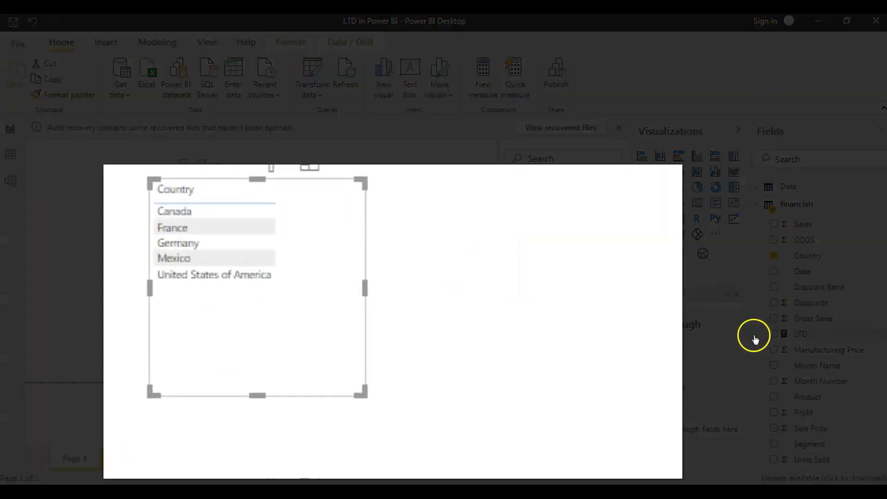
pyautogui.click(774, 333)
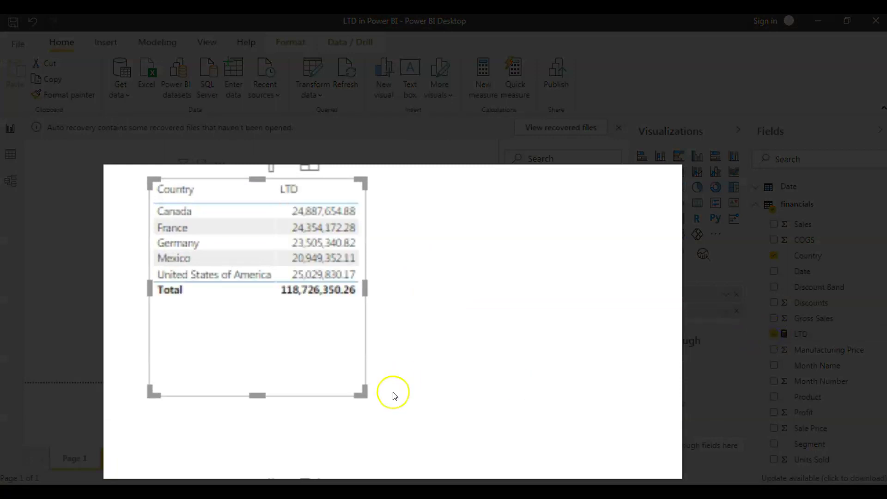
pyautogui.moveTo(361, 393); pyautogui.dragTo(570, 402)
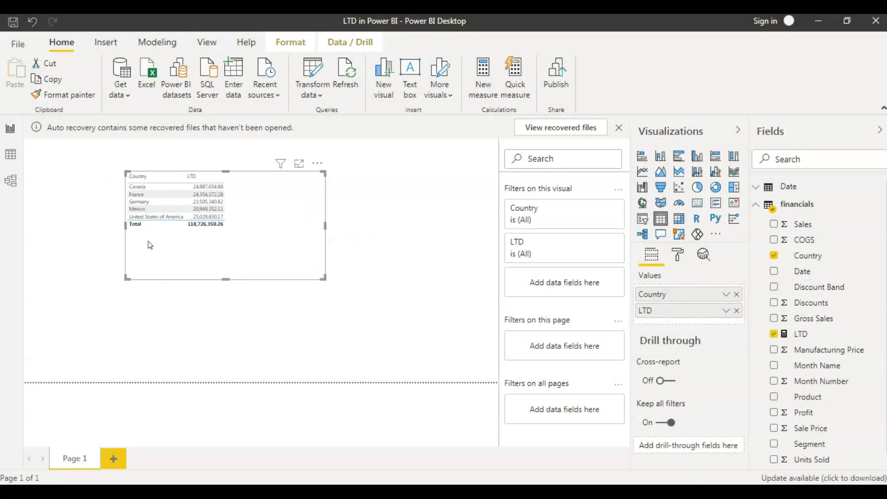
# Copy the complete formula of the LTD measure.
pyautogui.click(804, 333)
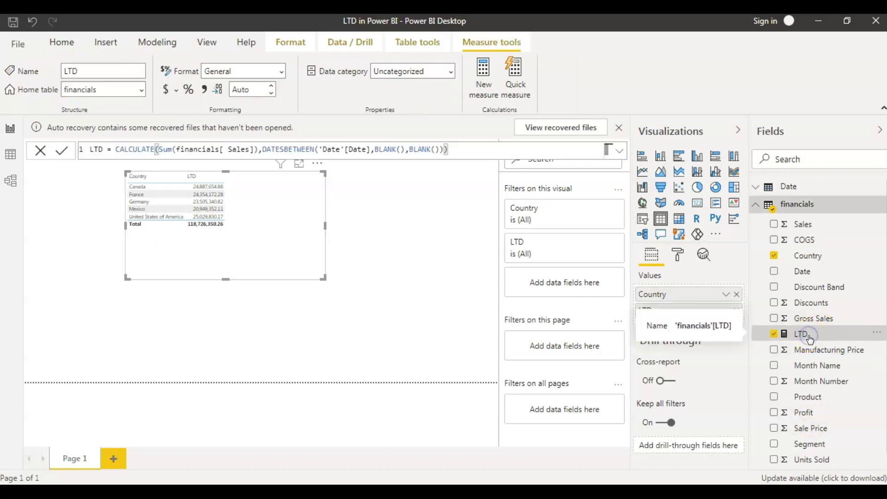
pyautogui.moveTo(481, 155); pyautogui.dragTo(53, 107)
pyautogui.hotkey('ctrl', 'c')
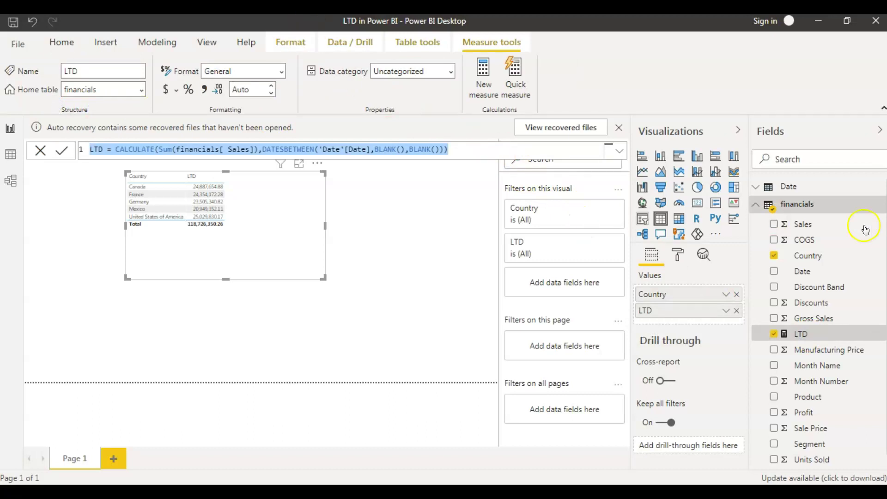
# Create a new measure in the financials table from the copied LTD formula and name it LTD1.
pyautogui.click(882, 207)
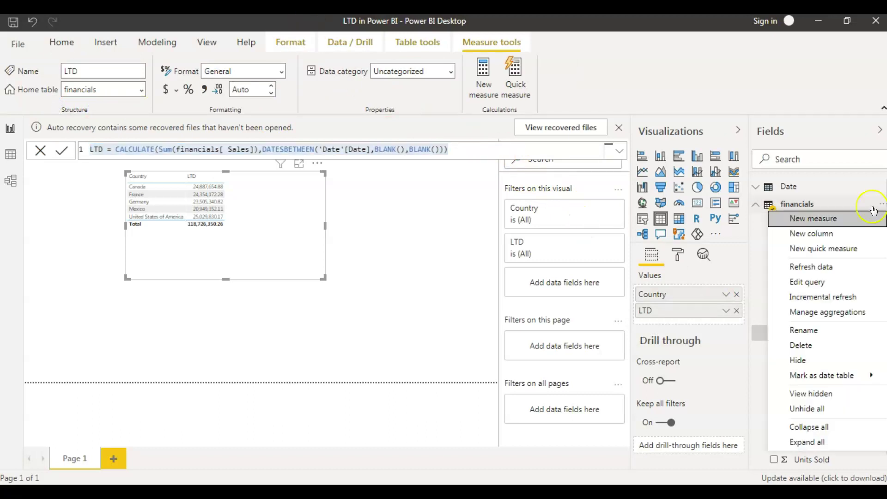
pyautogui.click(853, 220)
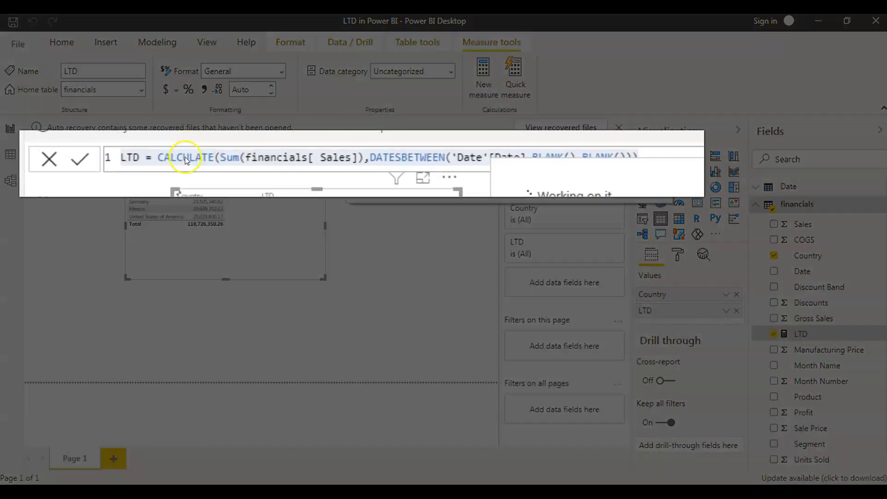
pyautogui.hotkey('ctrl', 'v')
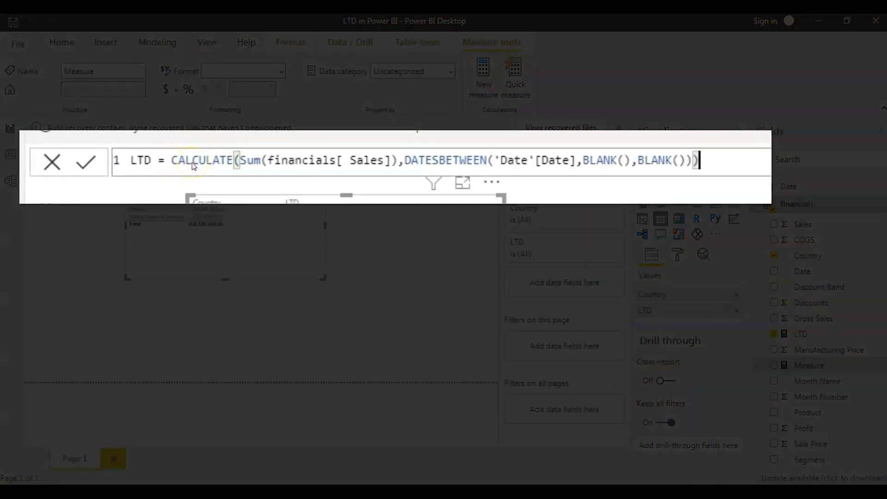
pyautogui.click(153, 160)
pyautogui.write('1')
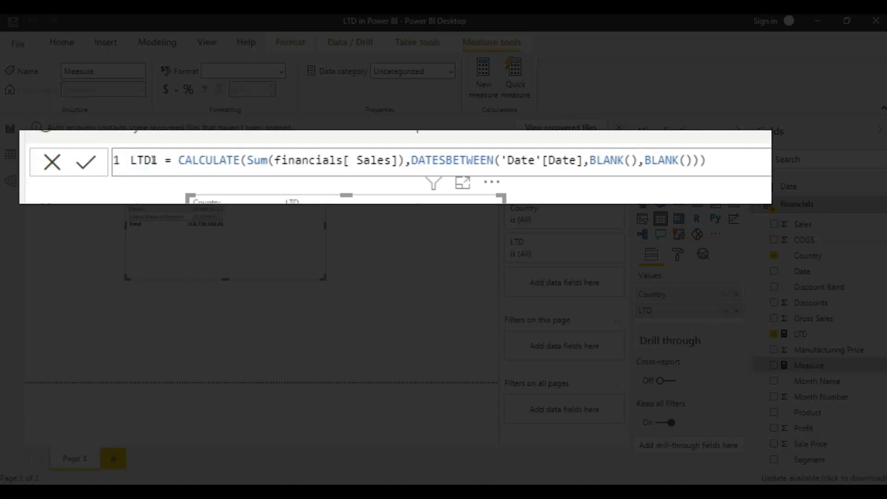
# Replace the start-date BLANK() in the LTD1 formula with MIN('Date'[Date]).
pyautogui.click(589, 161)
pyautogui.moveTo(589, 160); pyautogui.dragTo(638, 161)
pyautogui.write('Min')
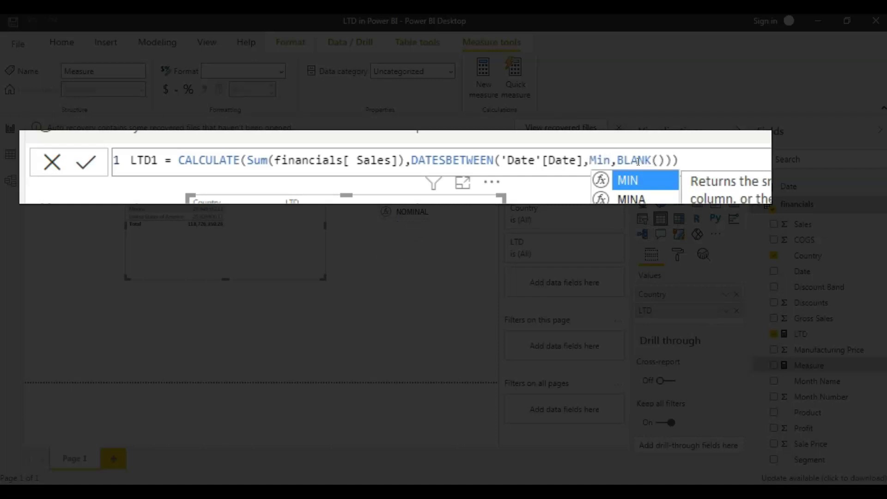
pyautogui.press('Tab')
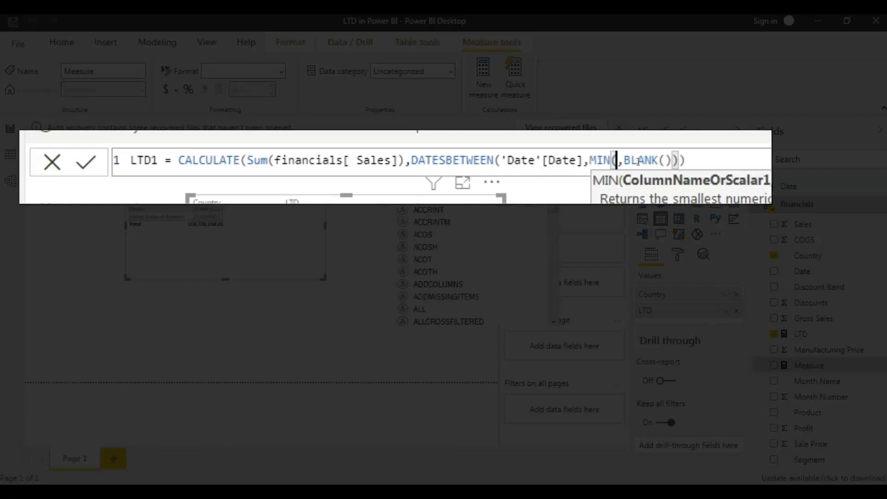
pyautogui.write('Date')
pyautogui.press('Down')
pyautogui.press('Down')
pyautogui.press('Down')
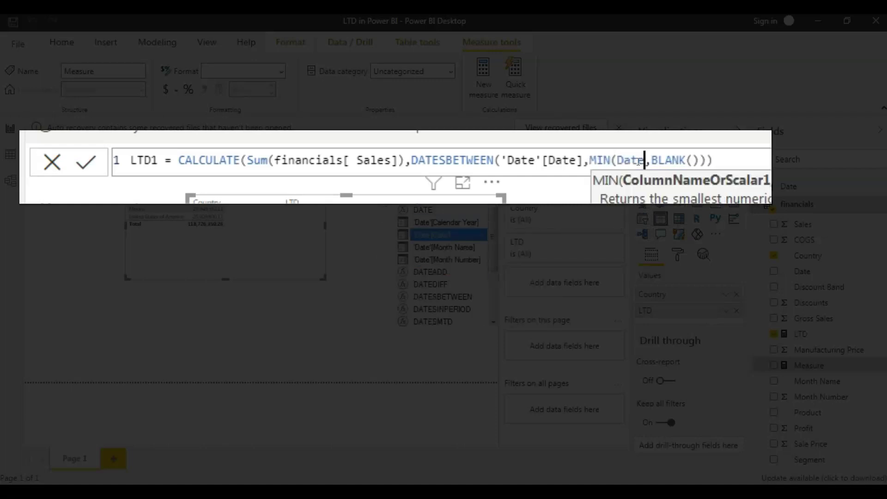
pyautogui.press('Tab')
pyautogui.write(')')
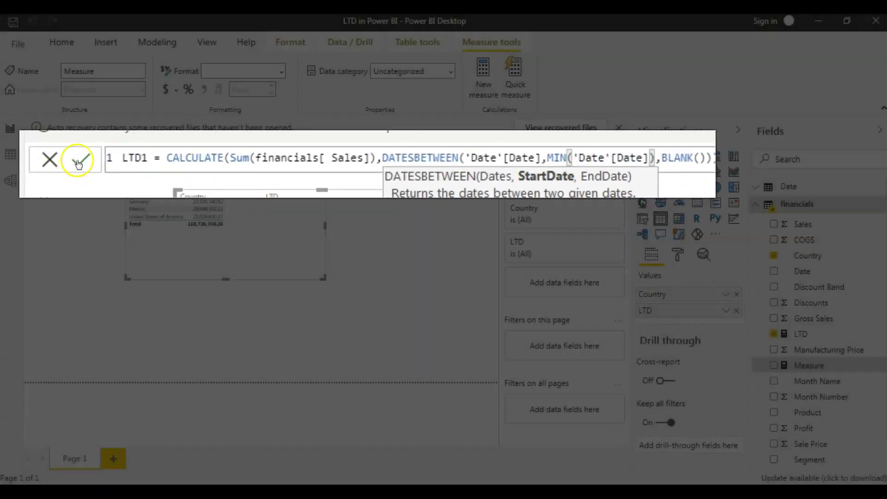
# Commit the LTD1 measure and add it to the table visual.
pyautogui.click(86, 162)
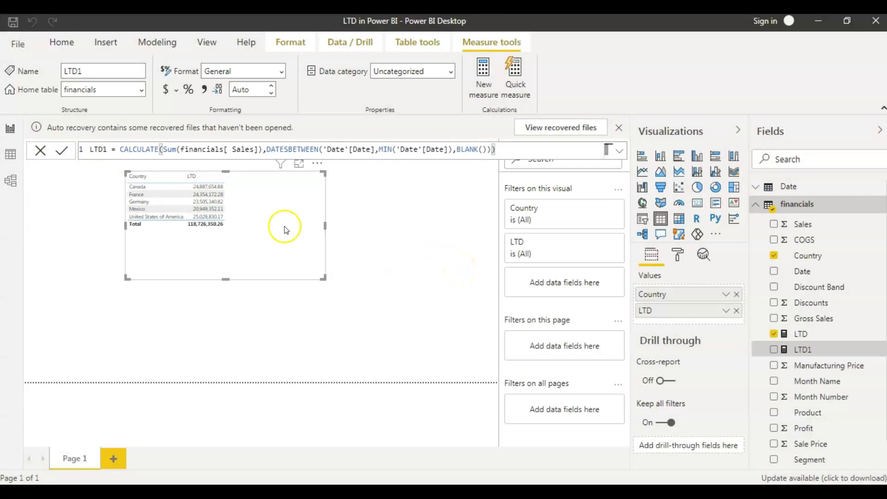
pyautogui.click(774, 350)
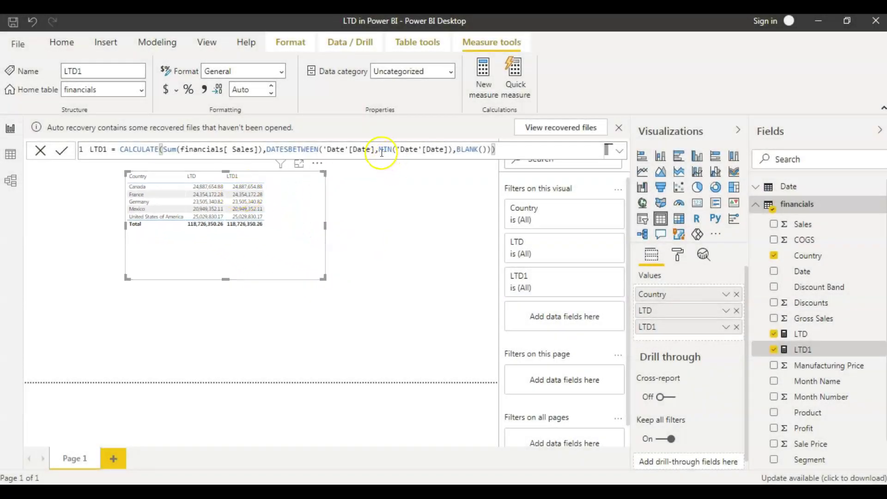
# Copy the complete formula of the LTD1 measure.
pyautogui.moveTo(379, 149); pyautogui.dragTo(452, 150)
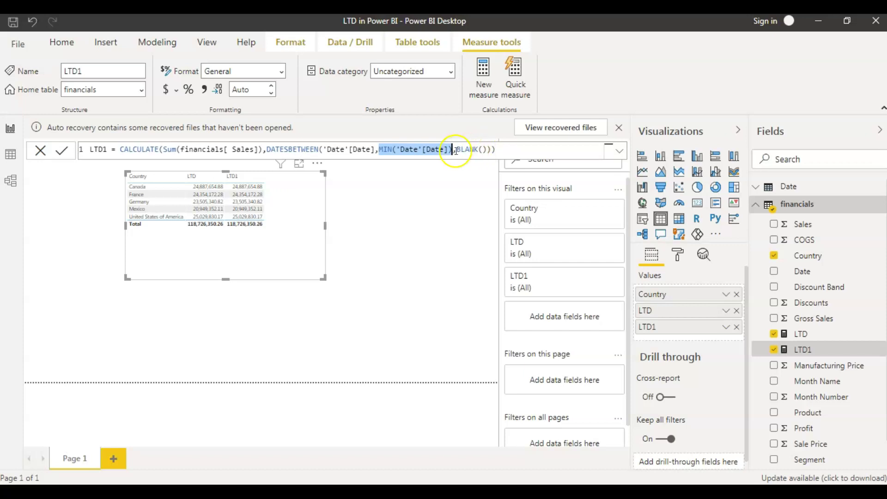
pyautogui.moveTo(456, 149); pyautogui.dragTo(465, 150)
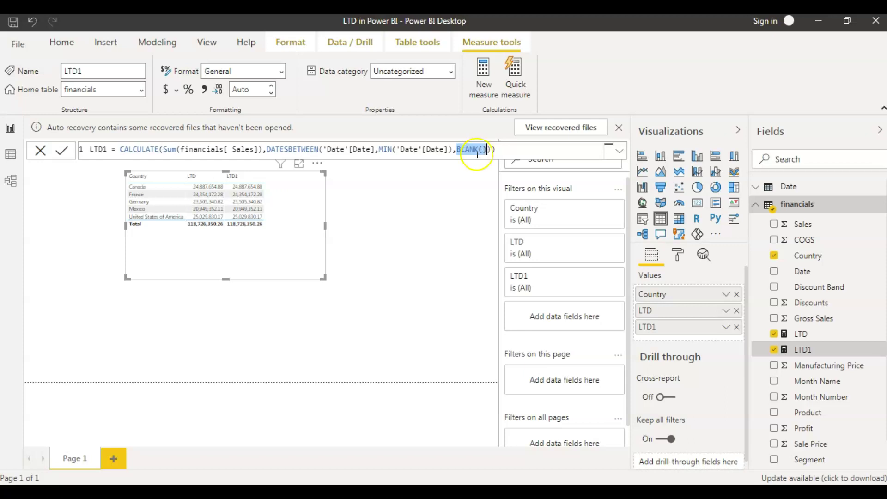
pyautogui.click(512, 152)
pyautogui.moveTo(511, 152); pyautogui.dragTo(48, 149)
pyautogui.hotkey('ctrl', 'c')
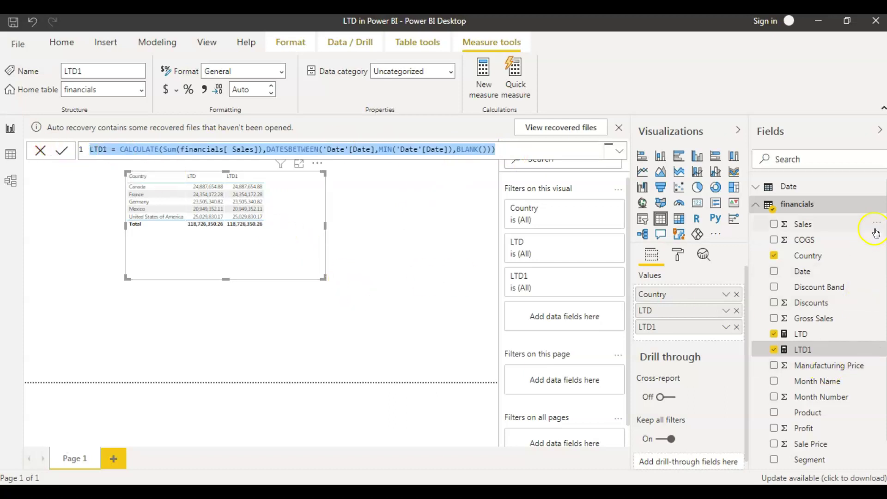
# Create another measure in the financials table from the copied LTD1 formula and name it LTD2.
pyautogui.click(882, 205)
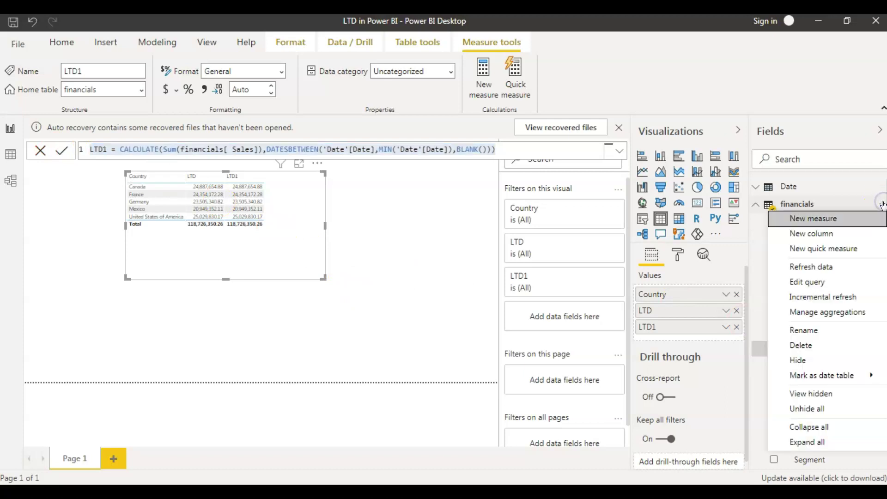
pyautogui.click(813, 218)
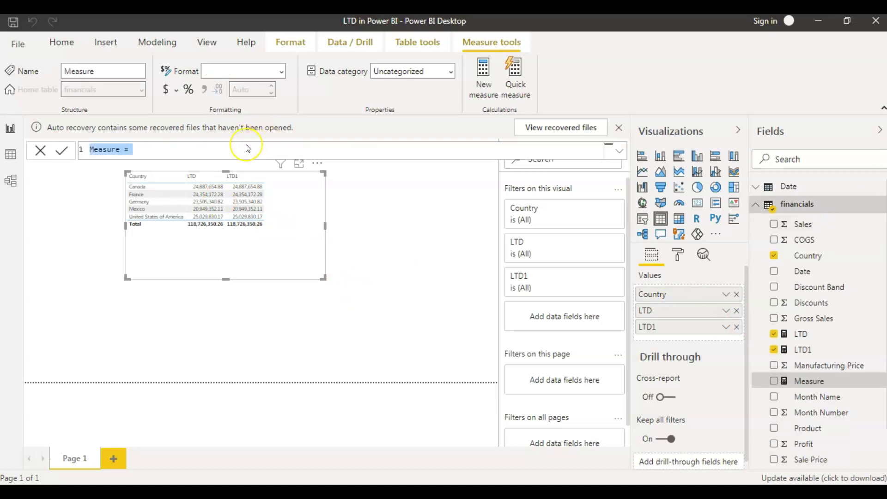
pyautogui.hotkey('ctrl', 'v')
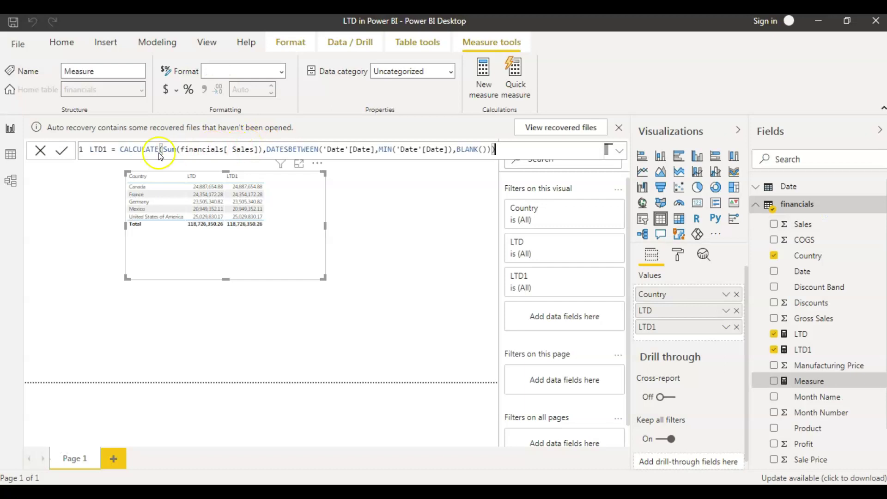
pyautogui.click(105, 150)
pyautogui.press('BackSpace')
pyautogui.write('2')
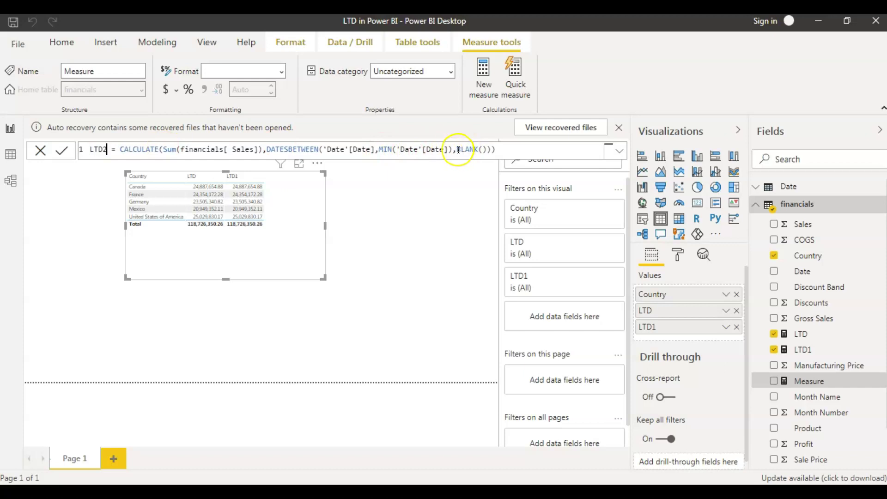
# Replace the end-date BLANK() in the LTD2 formula with MAX('Date'[Date]).
pyautogui.moveTo(457, 150); pyautogui.dragTo(475, 149)
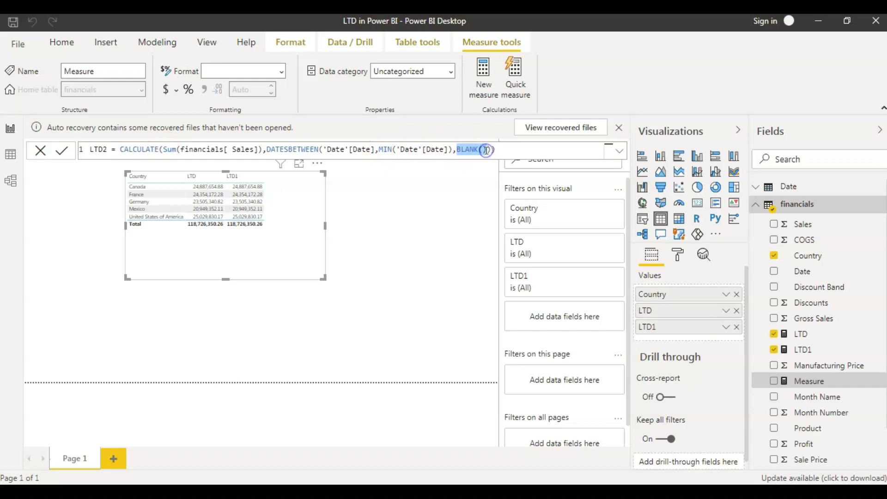
pyautogui.write('Max(Dat')
pyautogui.press('Down')
pyautogui.press('Down')
pyautogui.press('Down')
pyautogui.press('Down')
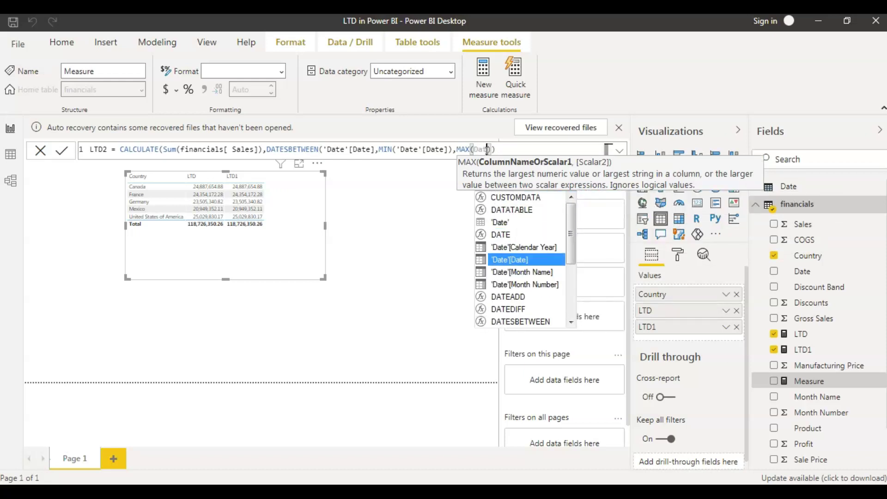
pyautogui.press('Tab')
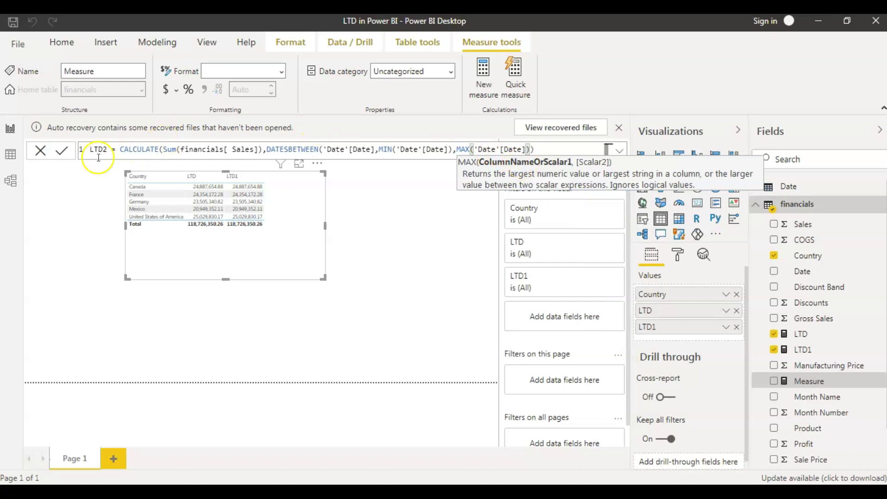
# Commit the LTD2 measure and add it to the table visual.
pyautogui.click(61, 155)
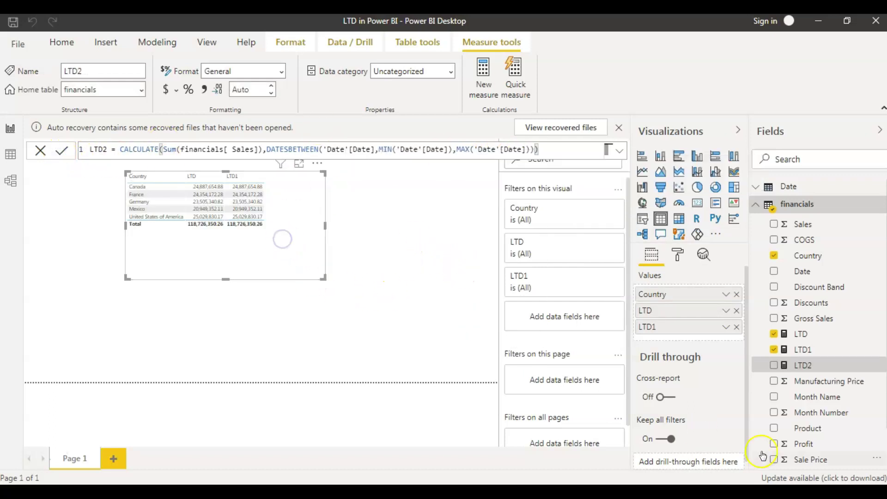
pyautogui.click(774, 365)
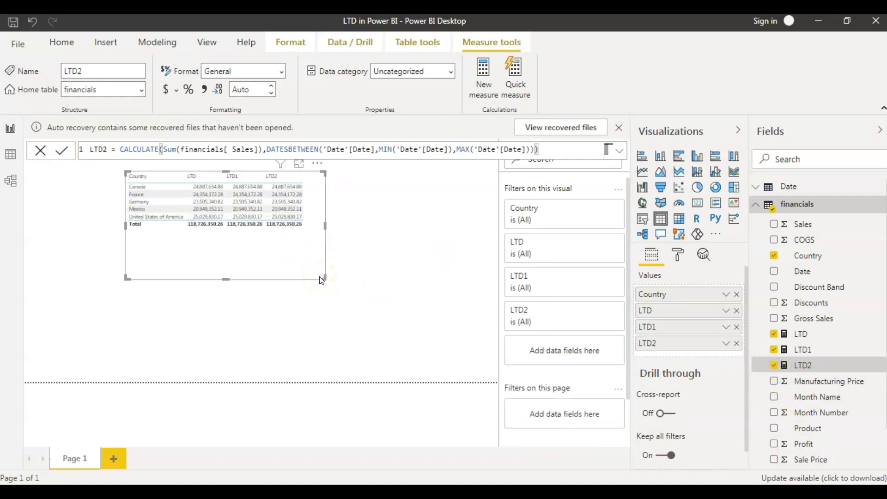
pyautogui.click(205, 209)
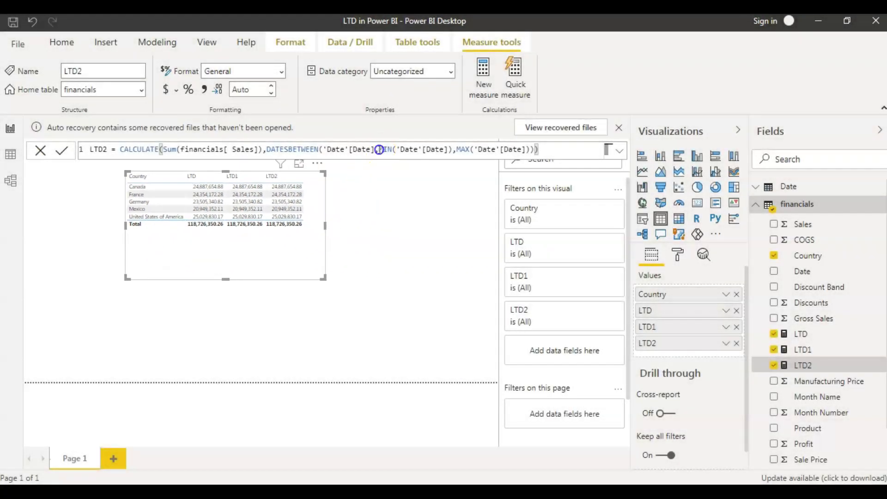
pyautogui.moveTo(379, 149); pyautogui.dragTo(528, 150)
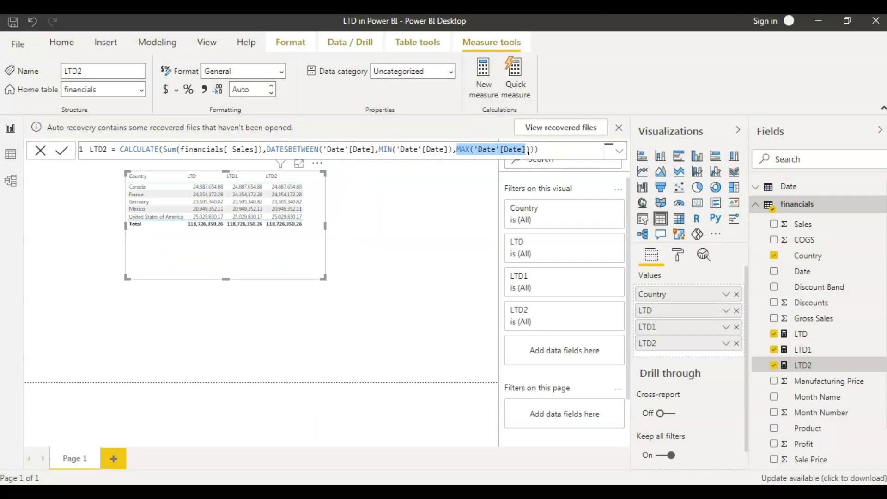
pyautogui.click(400, 215)
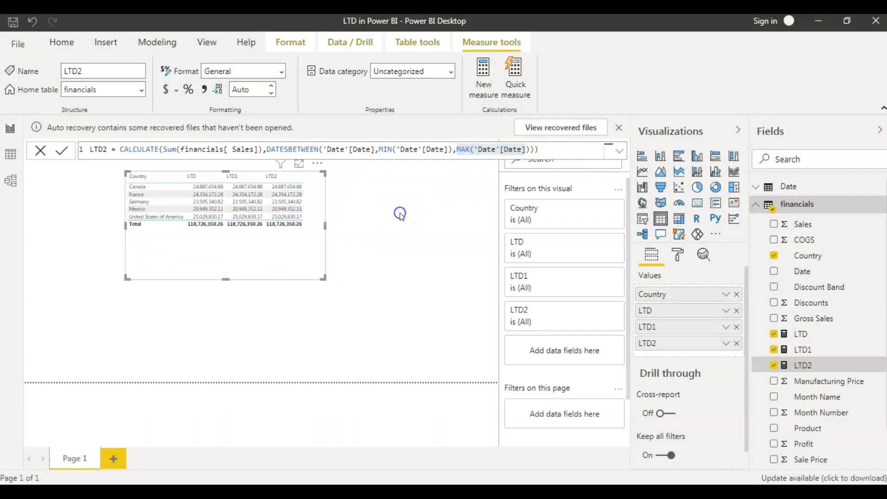